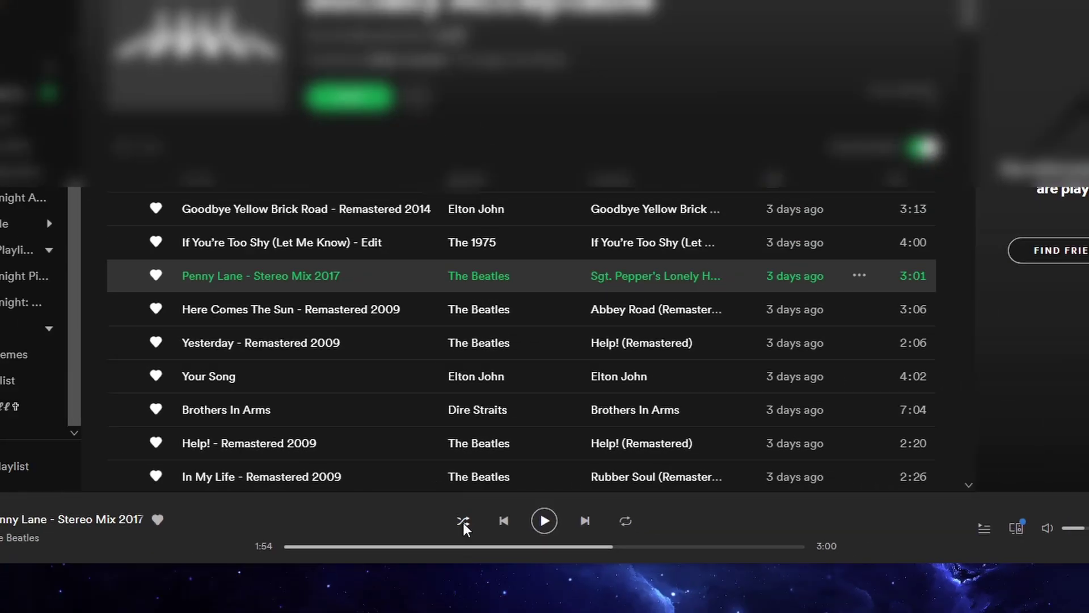
Turn on shuffle, skip ahead a few songs, and pause on a track by The 1975
click(488, 510)
click(545, 510)
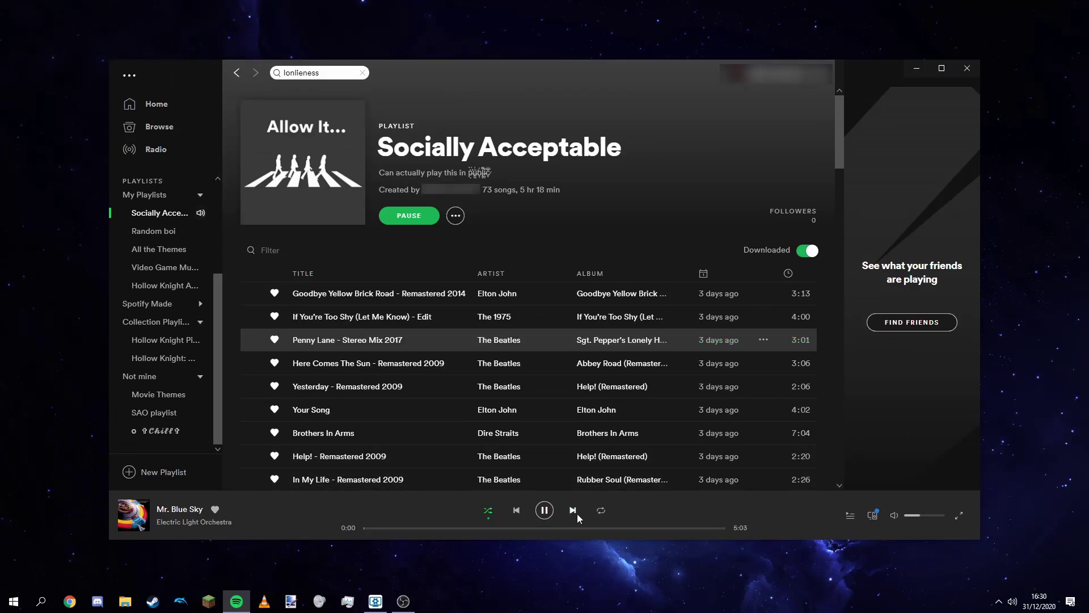
click(576, 513)
click(577, 513)
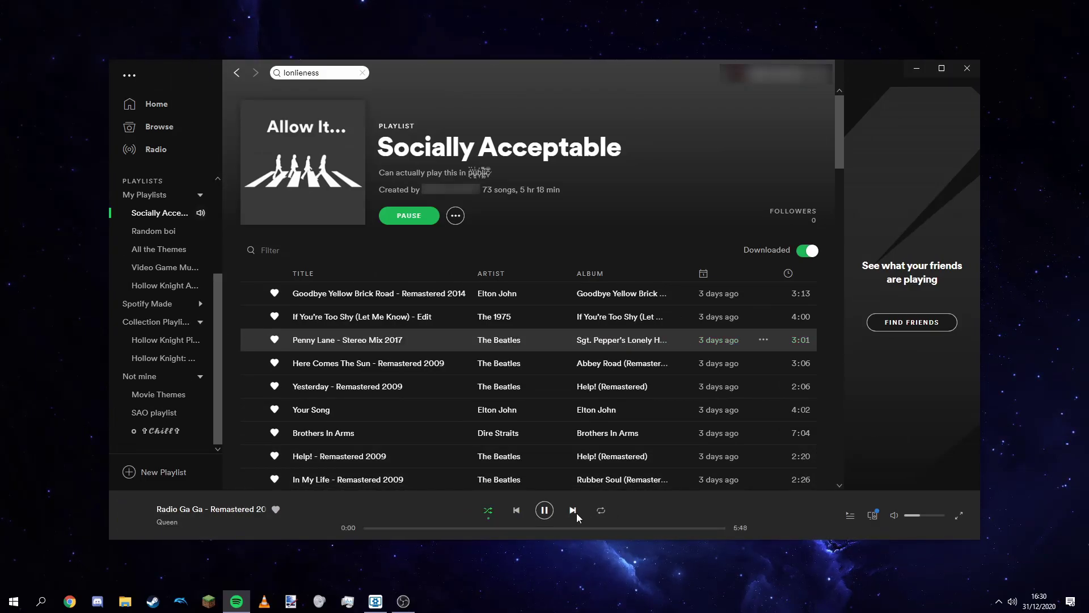
click(576, 514)
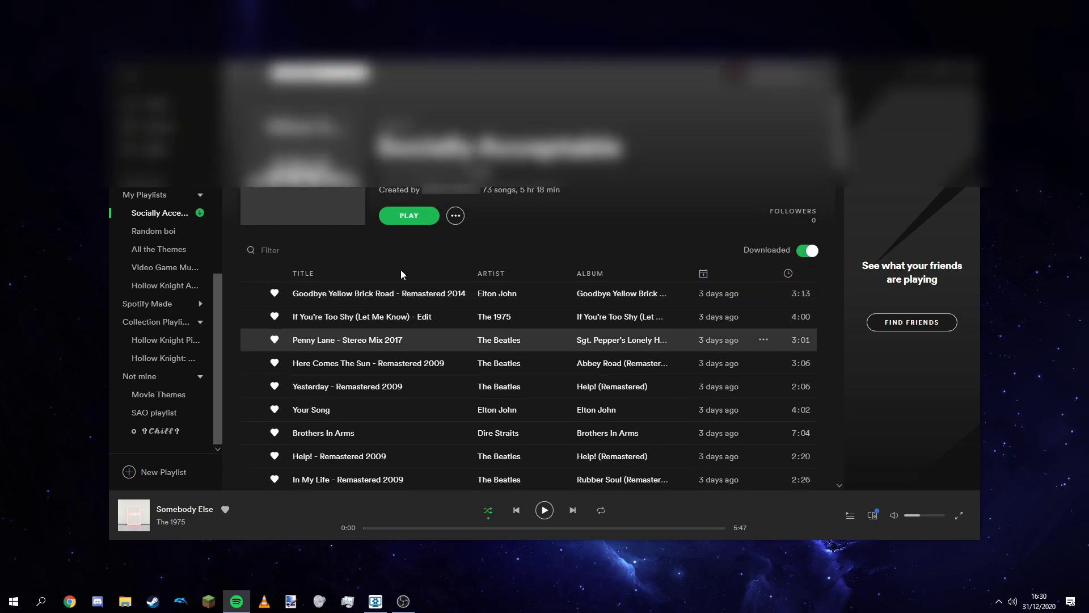
scroll(401, 270, down, 10)
scroll(413, 273, up, 2)
scroll(430, 287, up, 8)
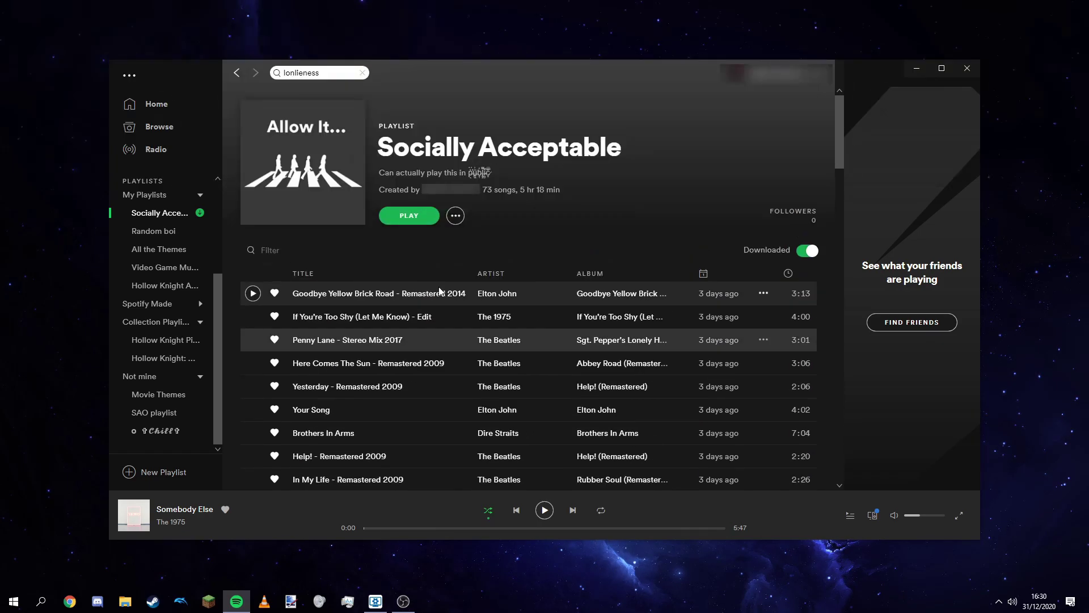
Sort the tracks by artist, then by title in both directions, then restore the original order
click(506, 273)
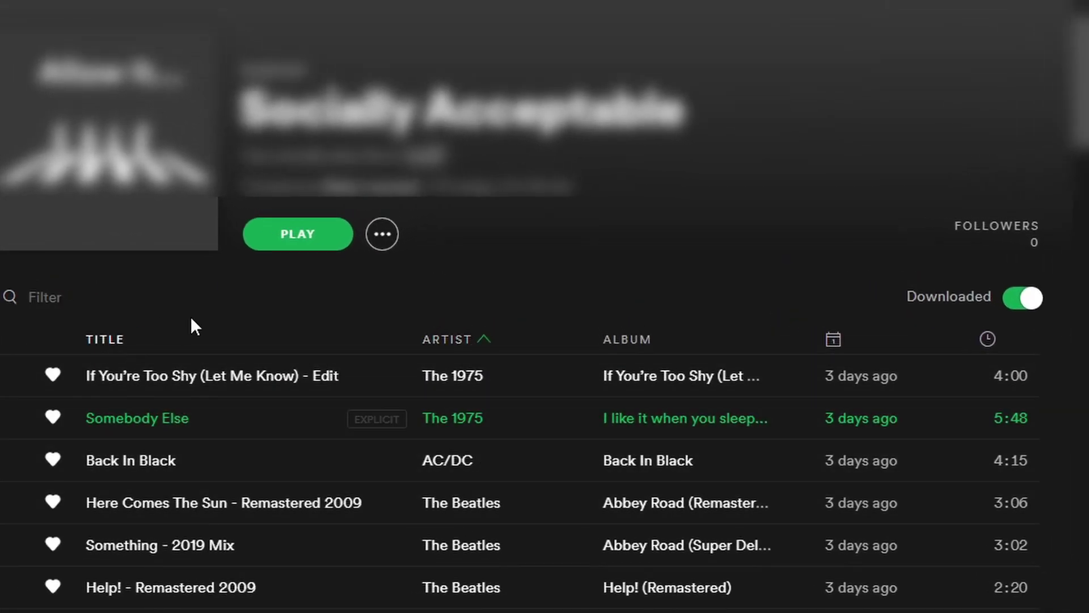
click(253, 337)
click(277, 338)
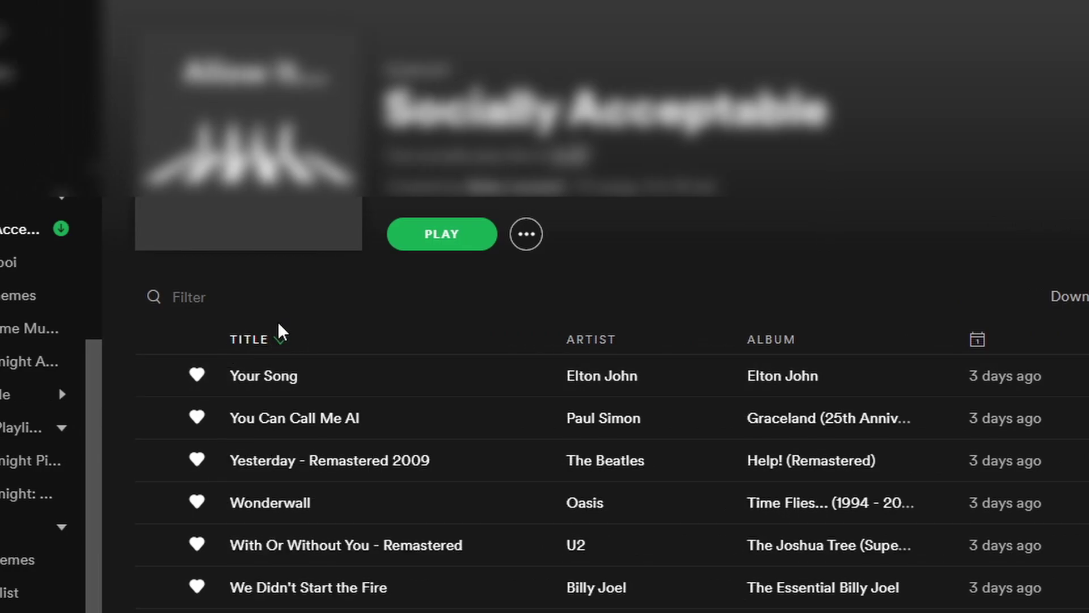
click(287, 343)
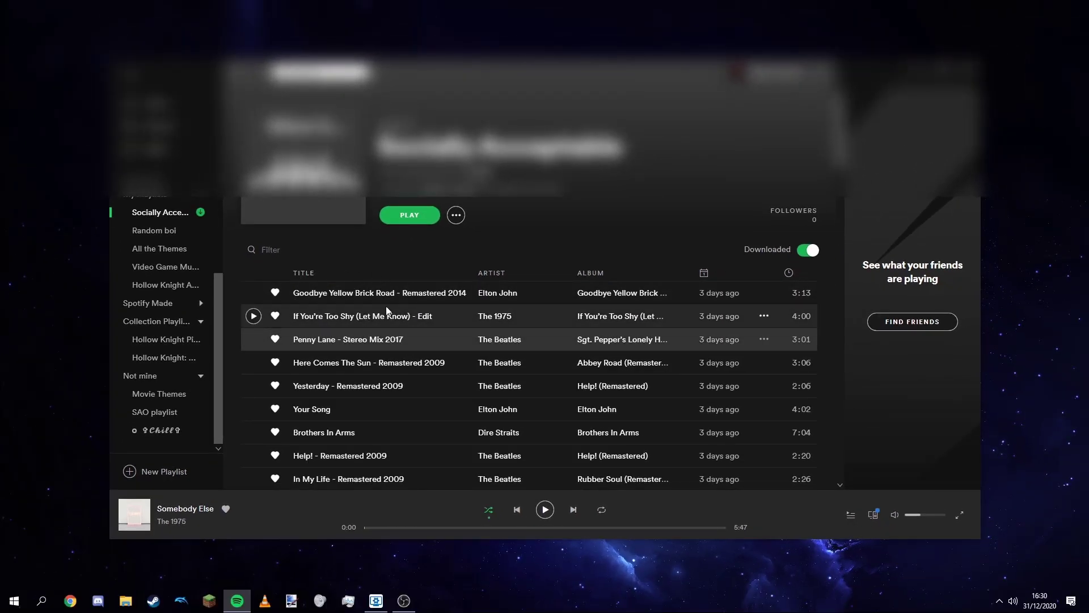
scroll(405, 340, down, 3)
mouse_move(347, 328)
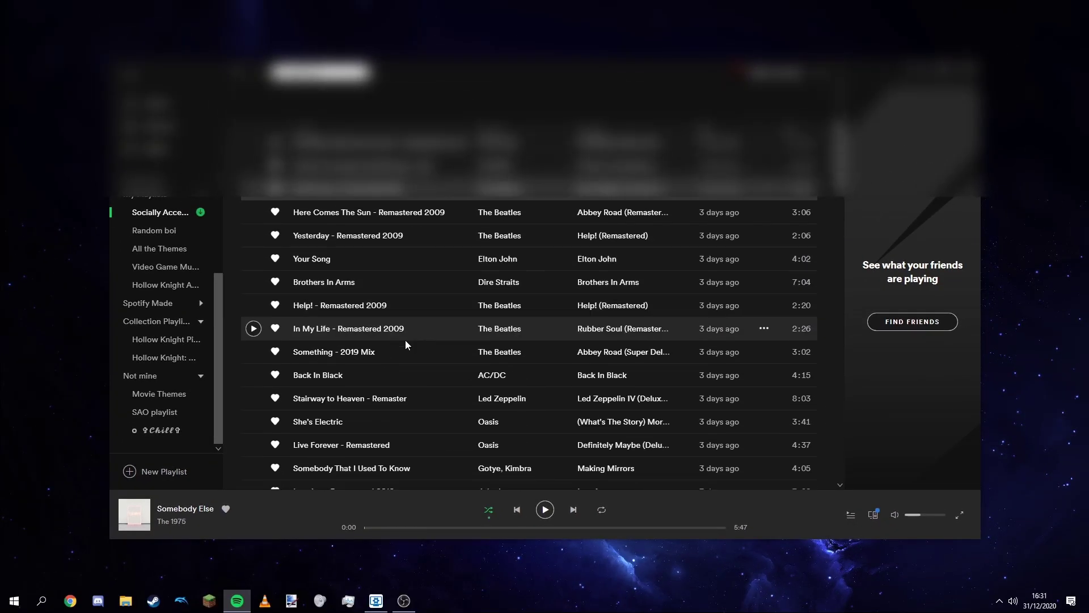
scroll(435, 406, down, 2)
Drag four tracks into new positions within the Socially Acceptable playlist
drag(434, 406, 436, 232)
drag(426, 290, 430, 393)
drag(434, 335, 437, 205)
drag(438, 242, 443, 397)
scroll(447, 282, up, 1)
scroll(456, 341, up, 4)
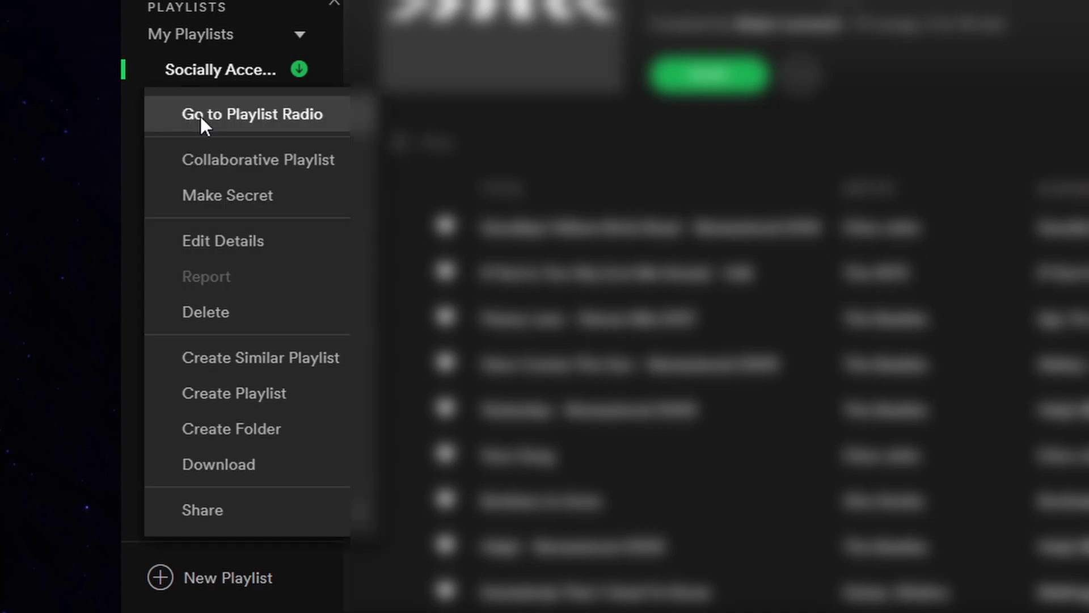
Create a new playlist named 'Socially Acceptable' from the playlist's context menu
click(269, 396)
text(So)
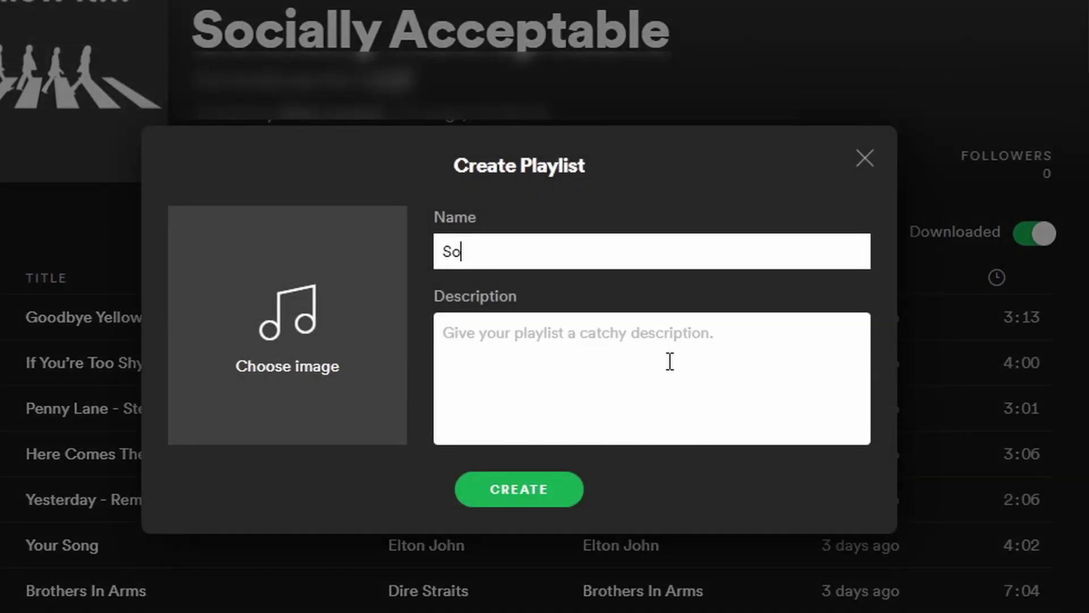
text(a)
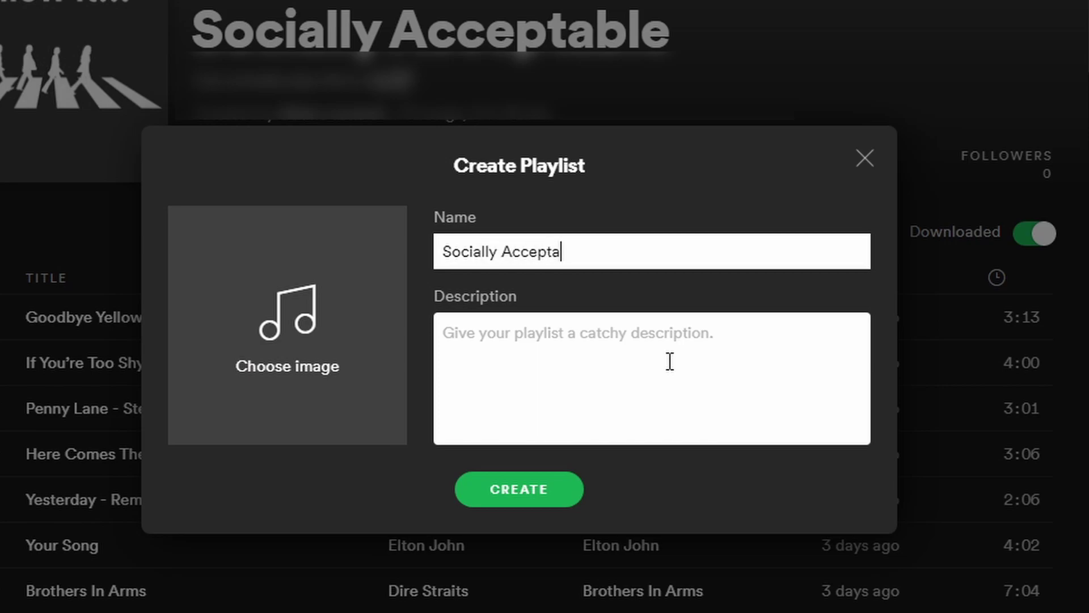
text(llytbelle)
key(Return)
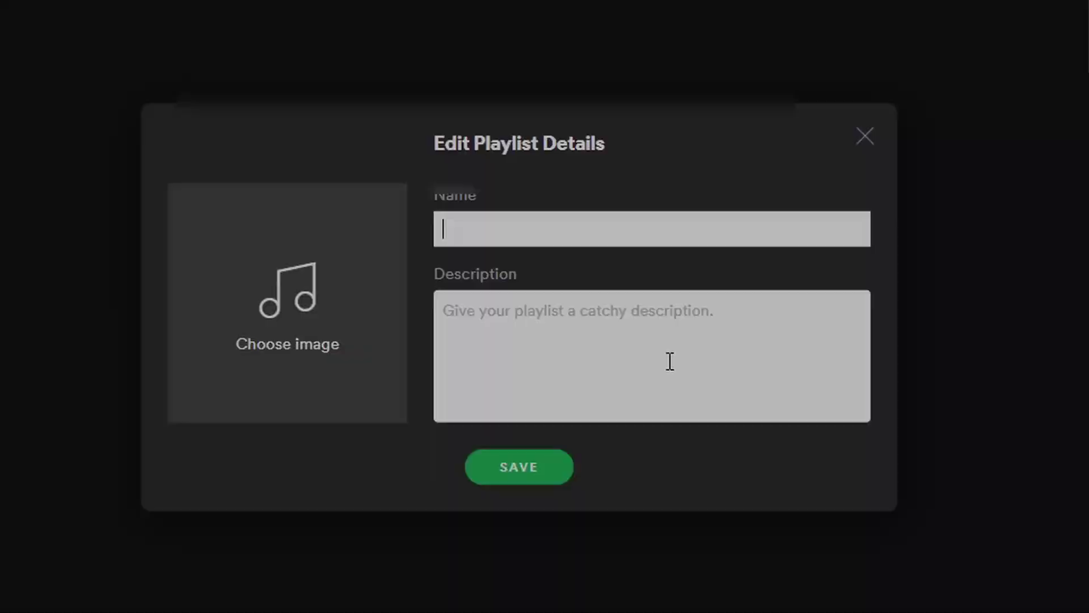
Copy all 73 tracks from the original Socially Acceptable playlist into the new one, then deselect
click(144, 215)
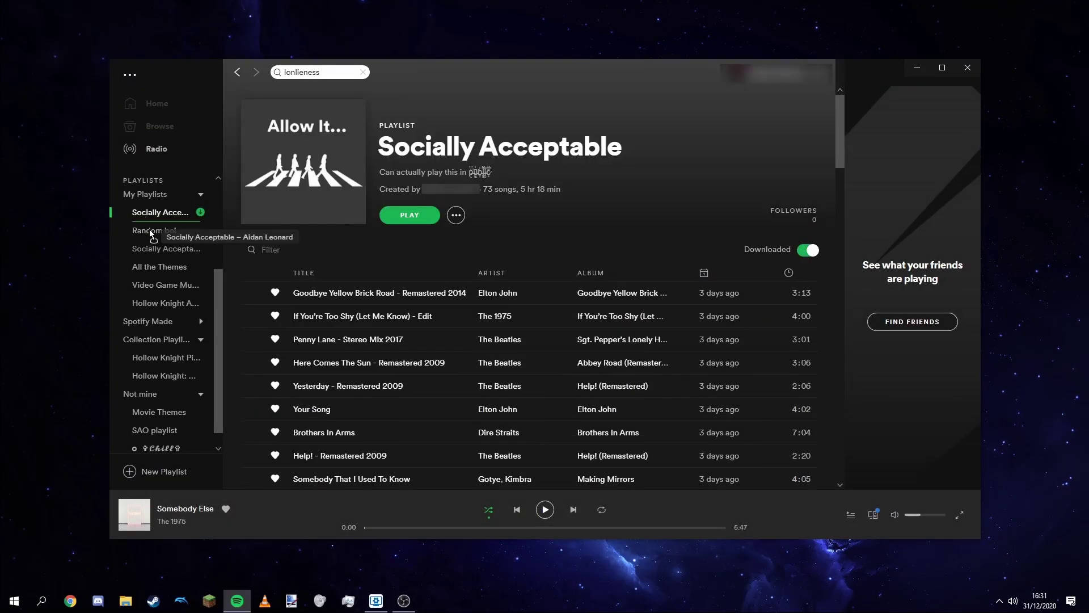
click(353, 293)
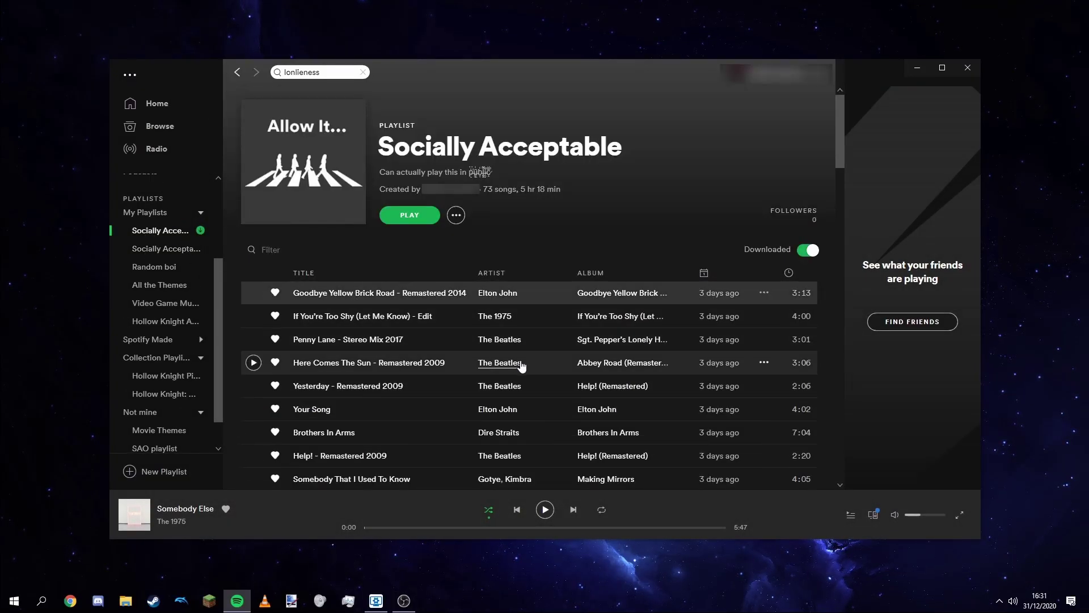
key(ctrl+a)
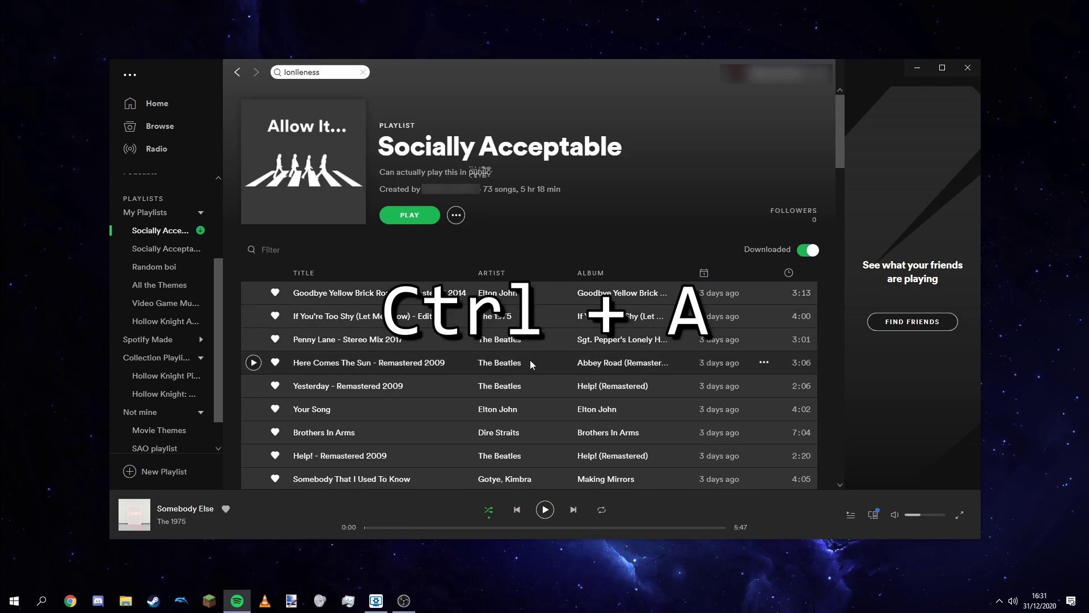
click(174, 250)
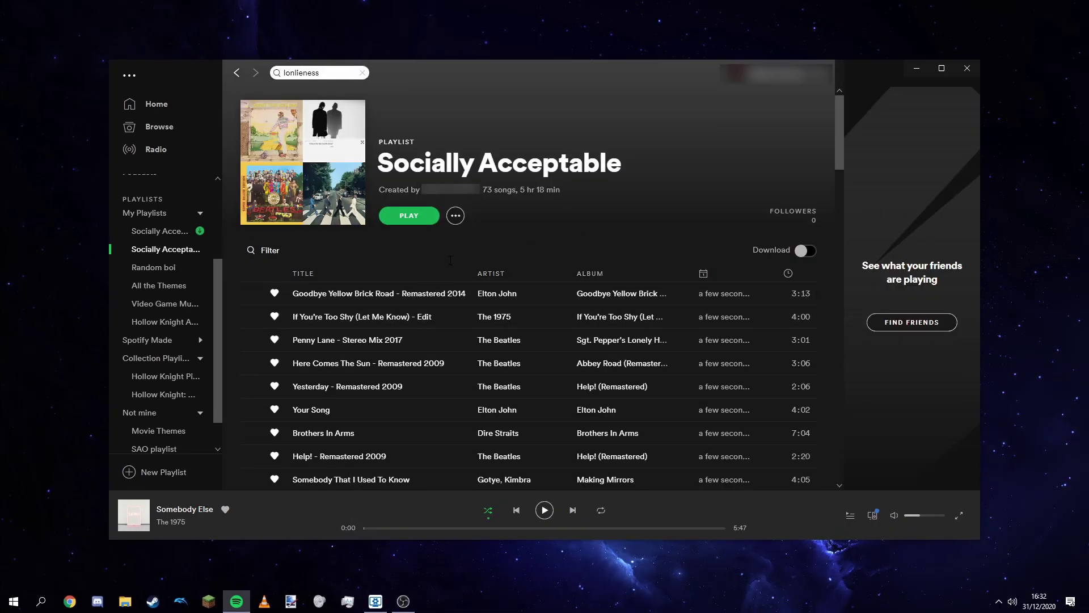
key(ctrl+a)
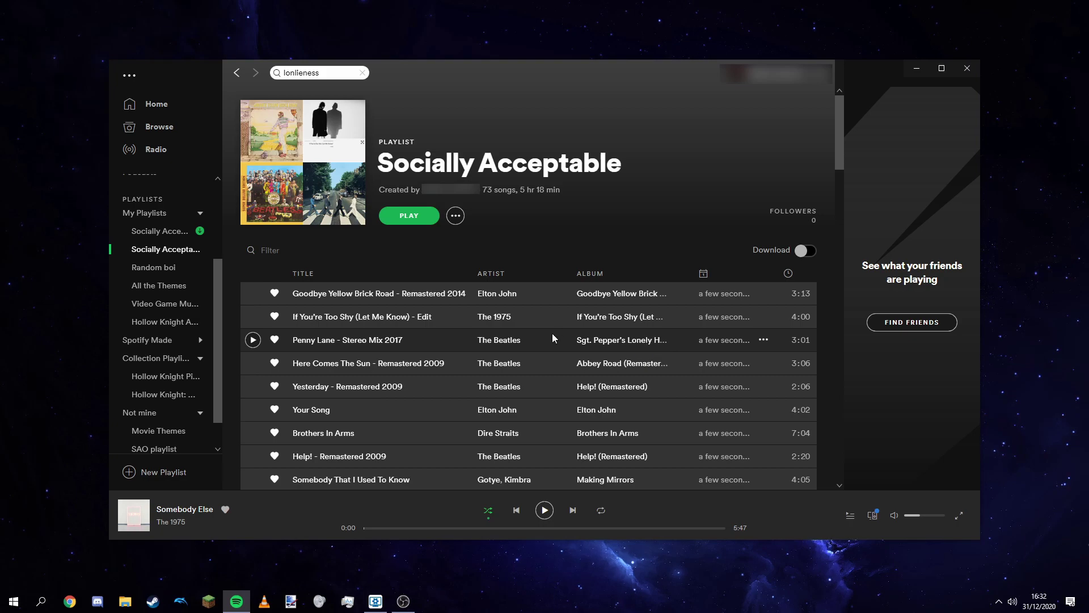
click(556, 332)
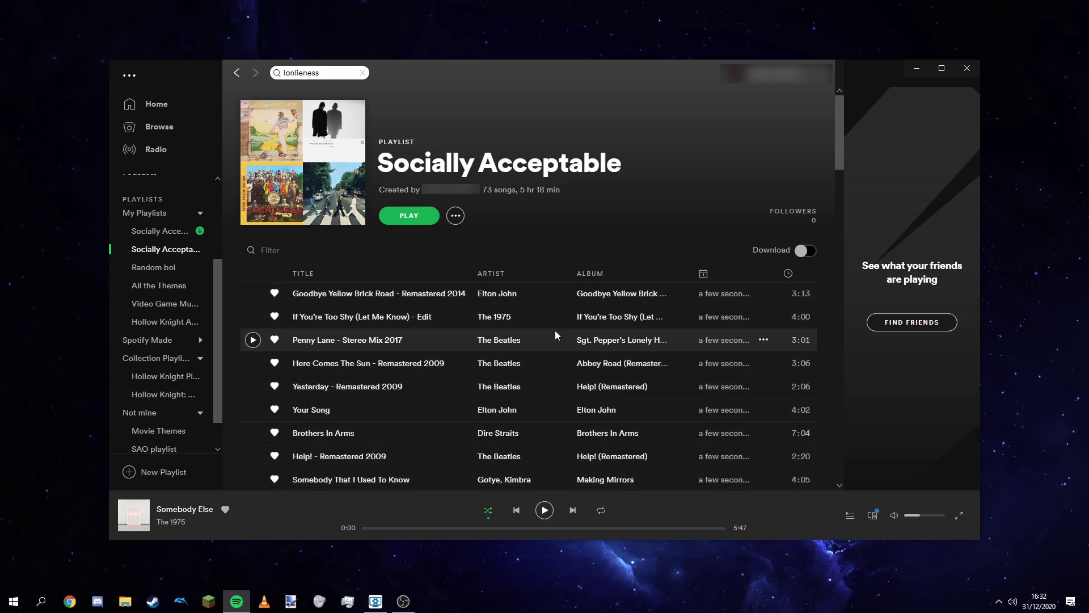
Open Chrome and load the pasted Replit project URL containing the shuffle script
click(69, 601)
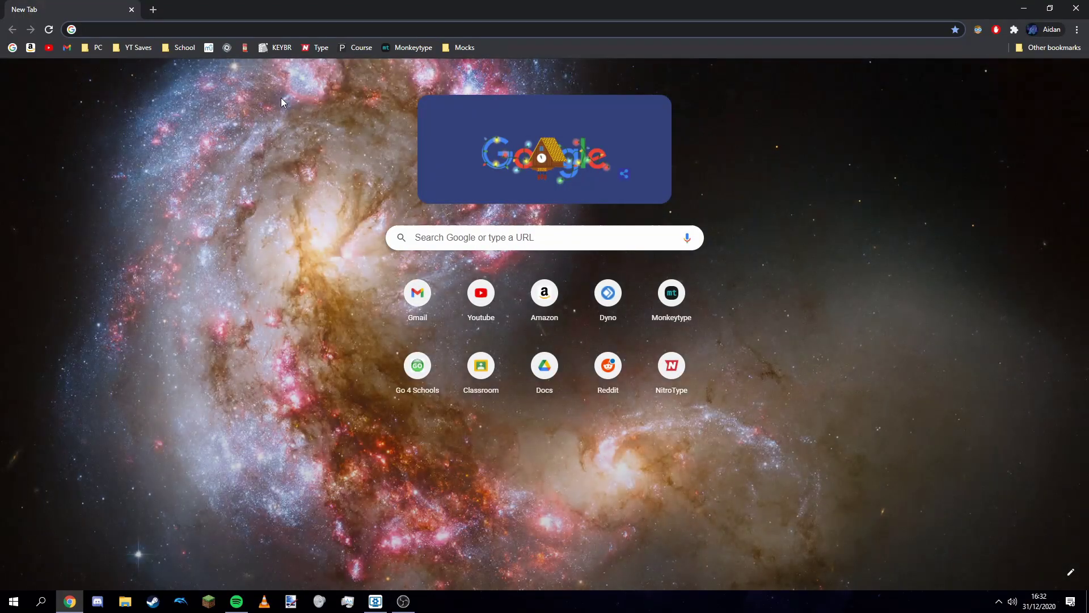
key(ctrl+v)
key(Return)
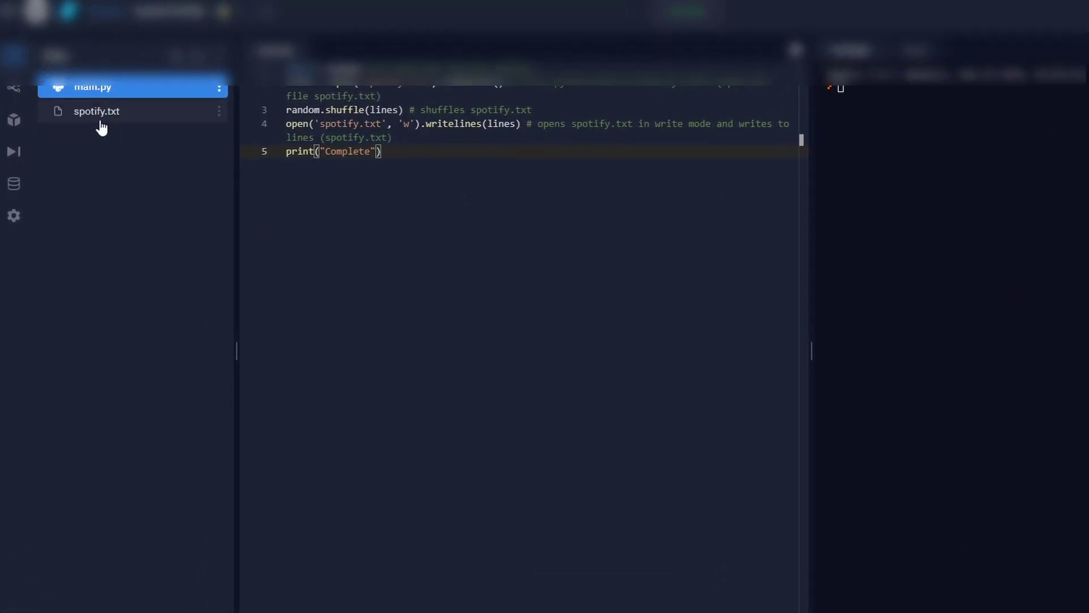
Run the shuffle script on spotify.txt and split the two merged links on line 58
click(99, 121)
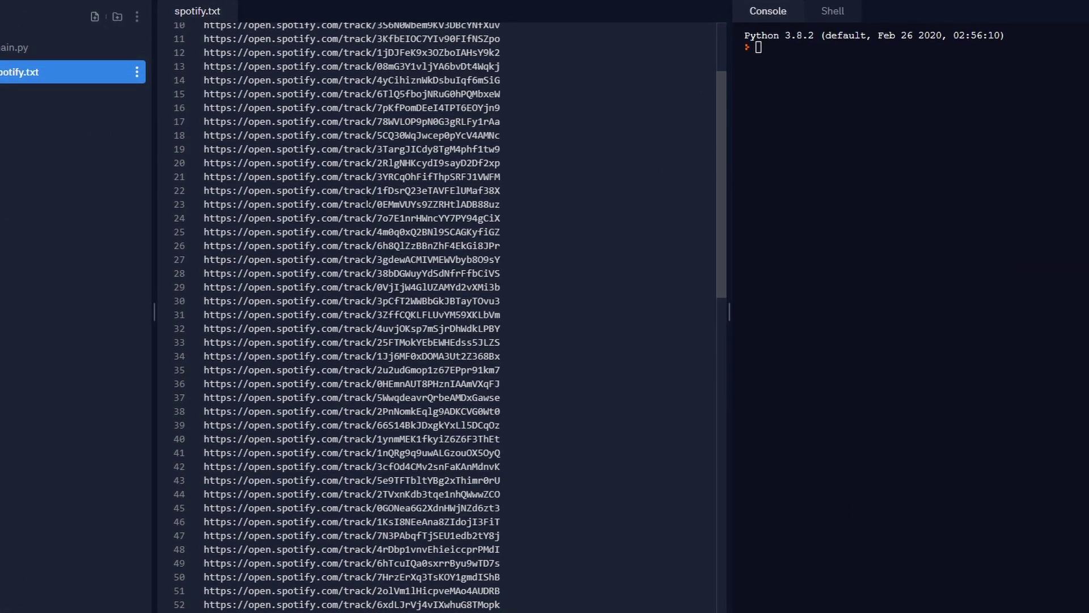
scroll(368, 204, up, 3)
scroll(419, 267, down, 15)
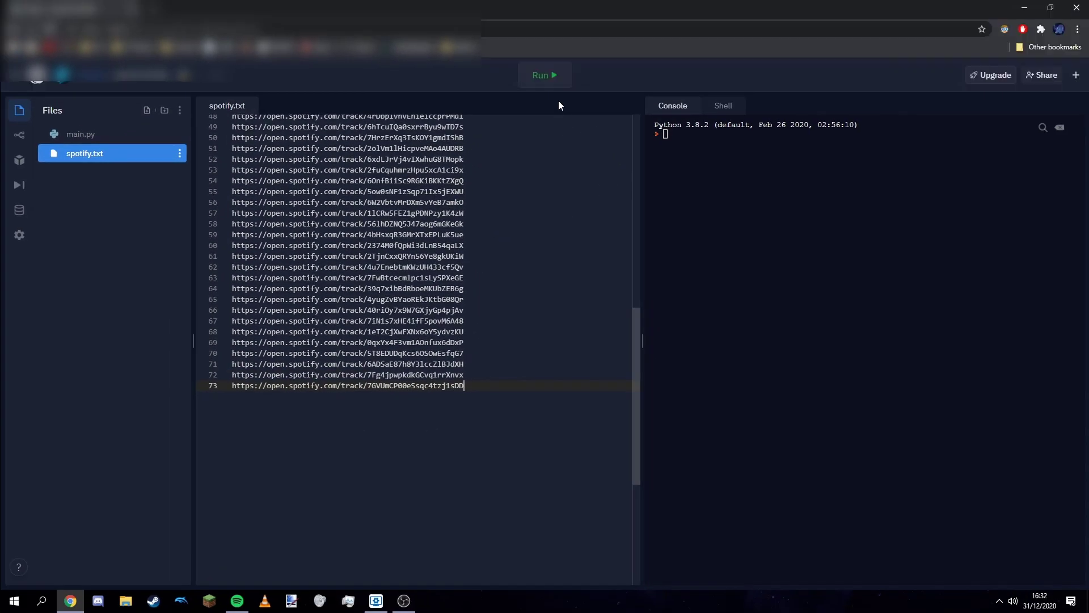
click(538, 77)
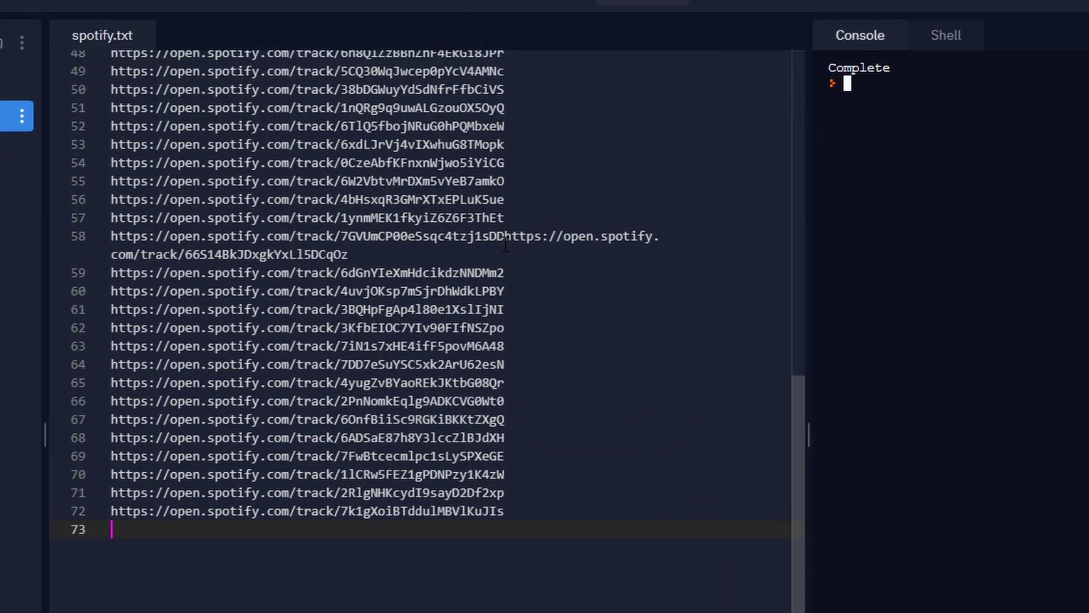
click(506, 244)
key(Return)
scroll(661, 251, up, 3)
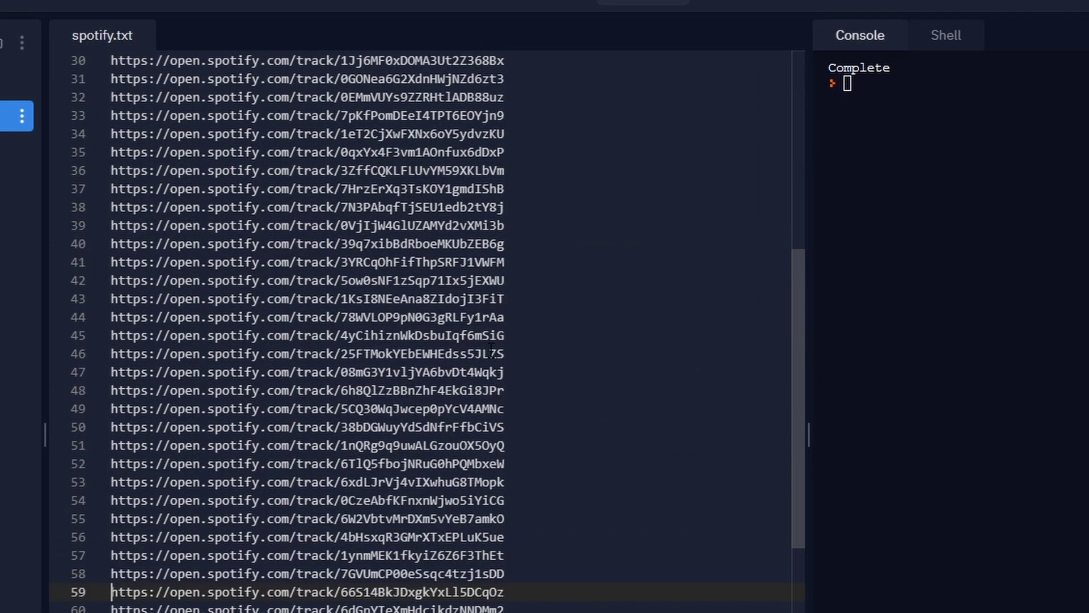
scroll(660, 251, up, 6)
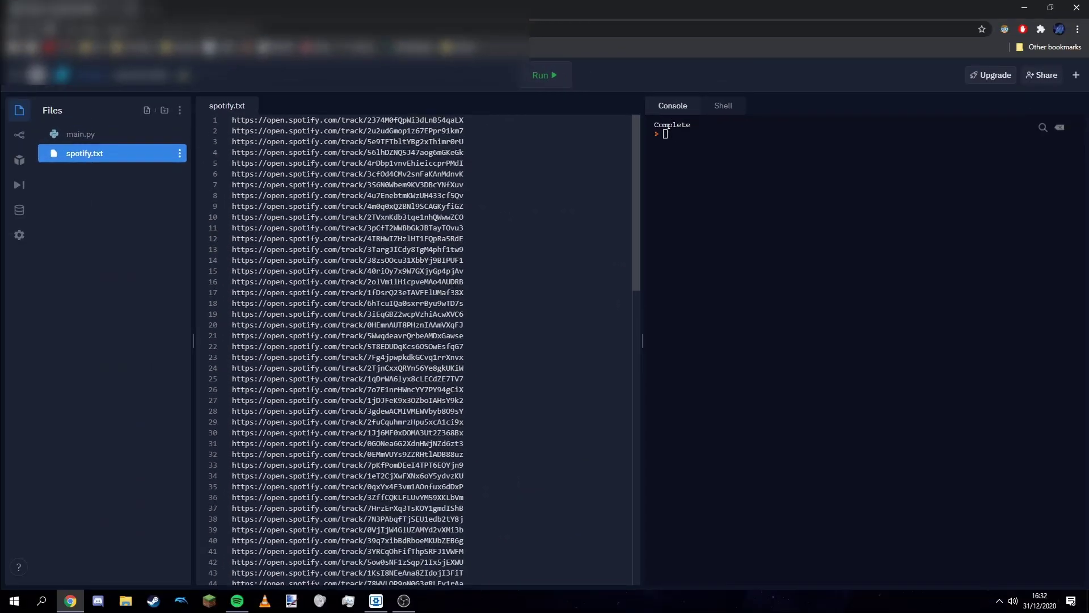
scroll(461, 335, down, 4)
scroll(461, 335, down, 4)
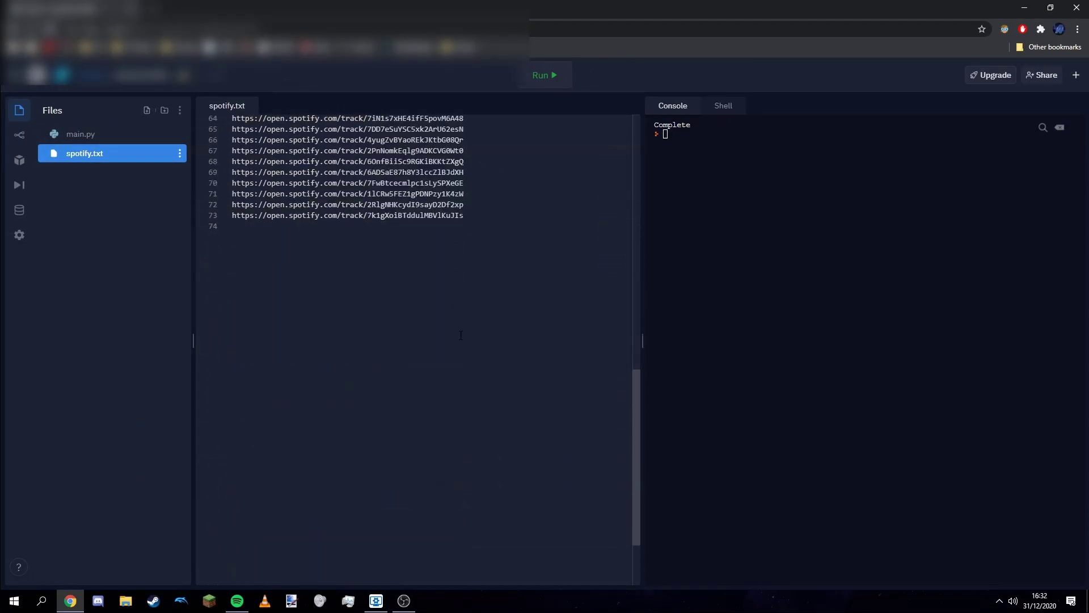
scroll(473, 273, up, 2)
Copy all 73 shuffled track links from spotify.txt and return to Spotify
key(ctrl+a)
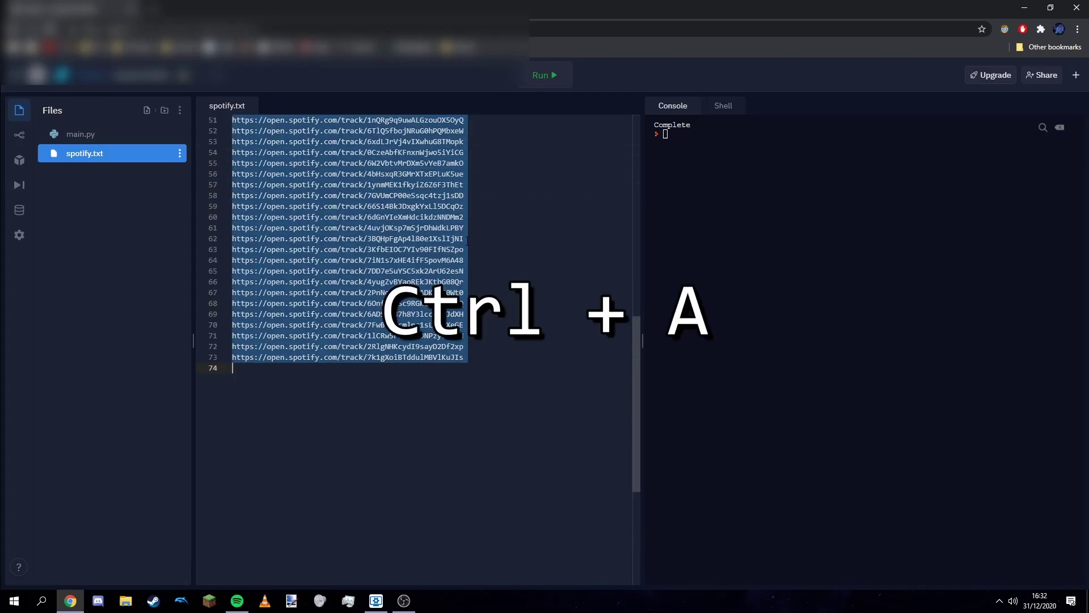
key(ctrl+c)
click(237, 601)
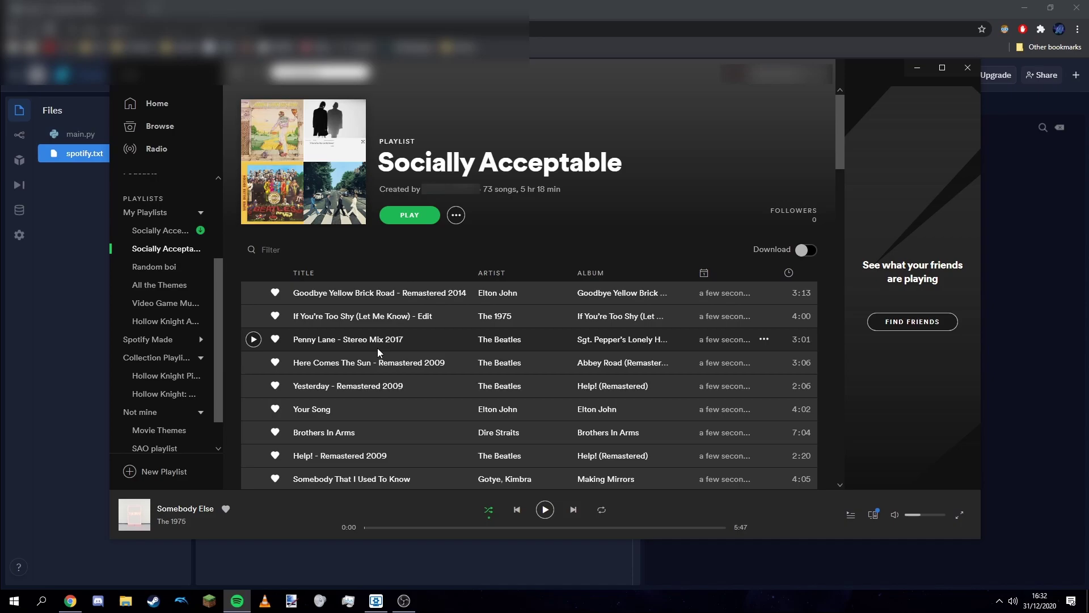
Replace the new playlist's songs with the 73 shuffled tracks, then show the desktop
key(Delete)
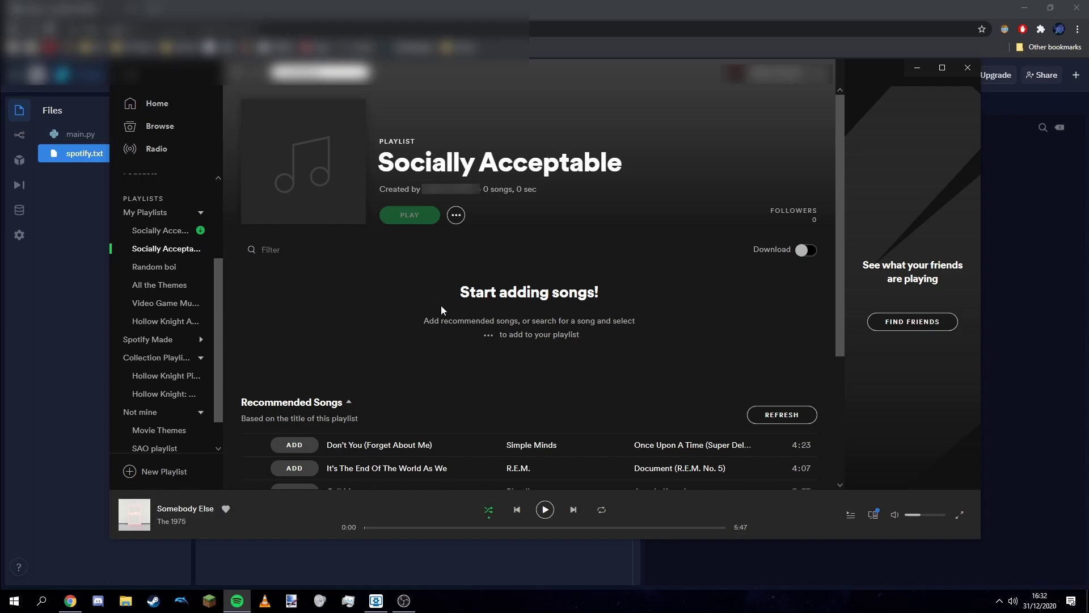
key(ctrl+v)
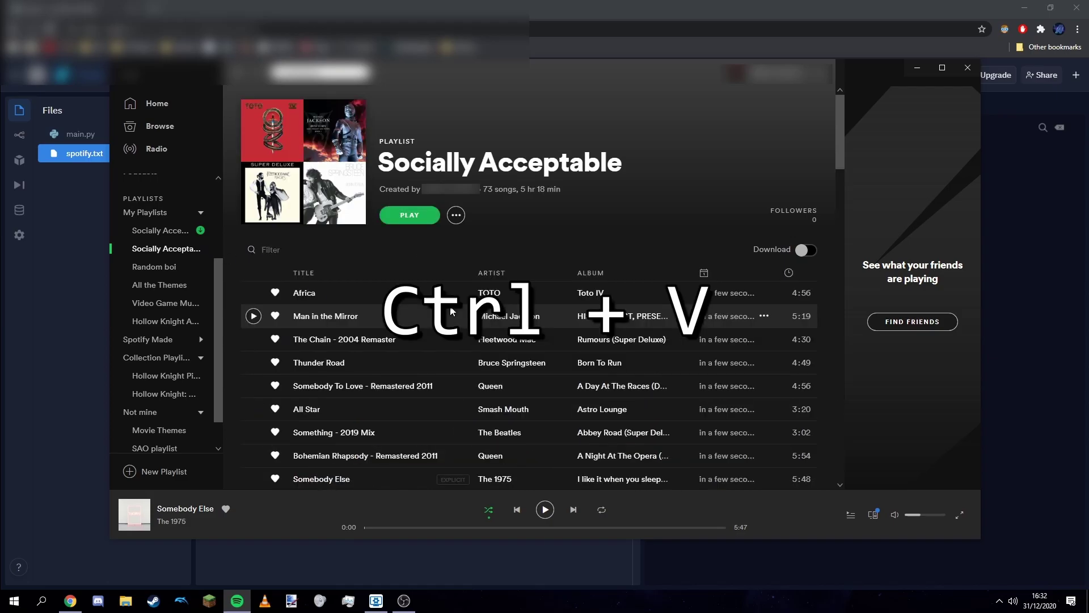
scroll(481, 317, down, 3)
scroll(457, 318, down, 5)
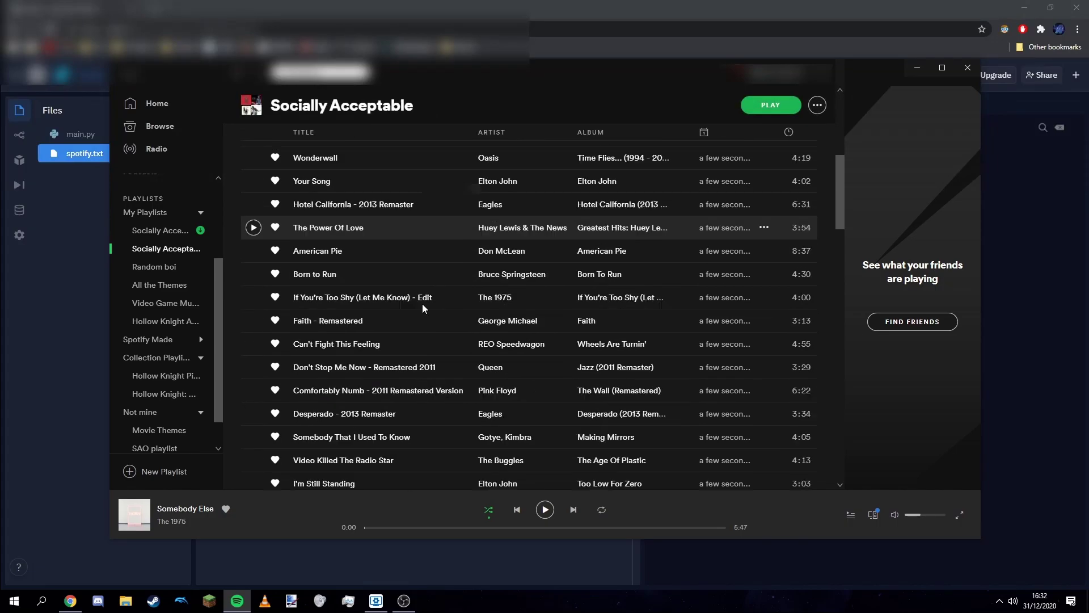
scroll(422, 304, up, 5)
scroll(402, 318, up, 3)
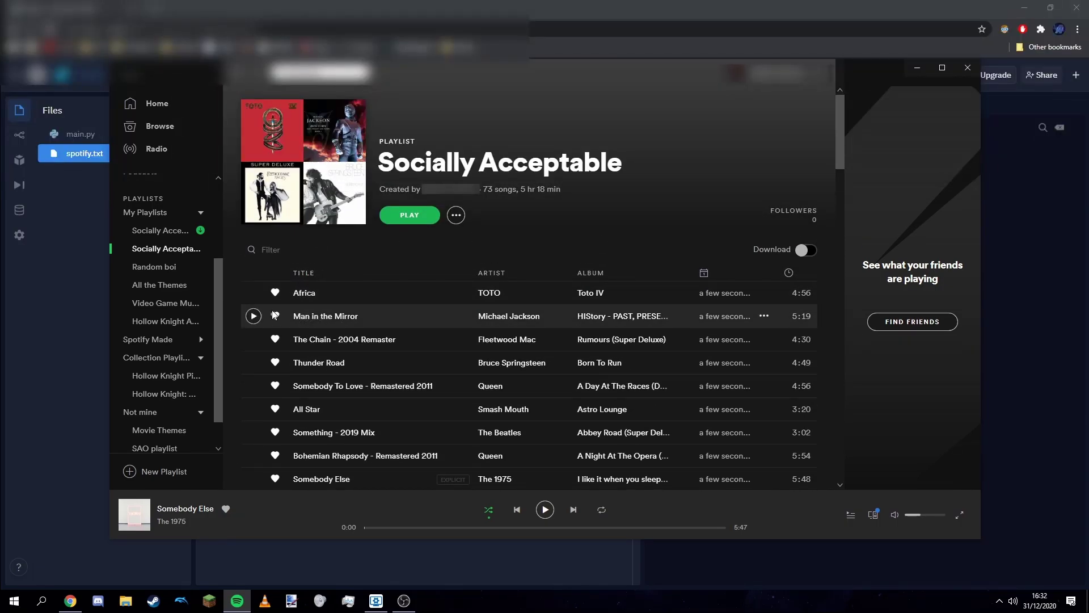
scroll(337, 319, down, 3)
scroll(337, 319, down, 5)
scroll(343, 249, down, 6)
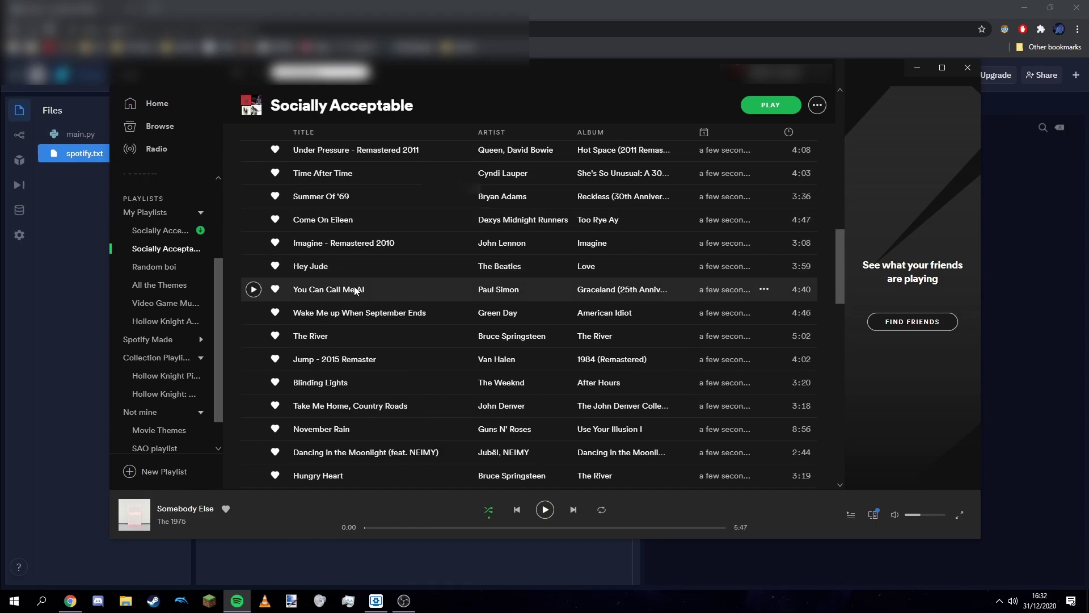
key(super+d)
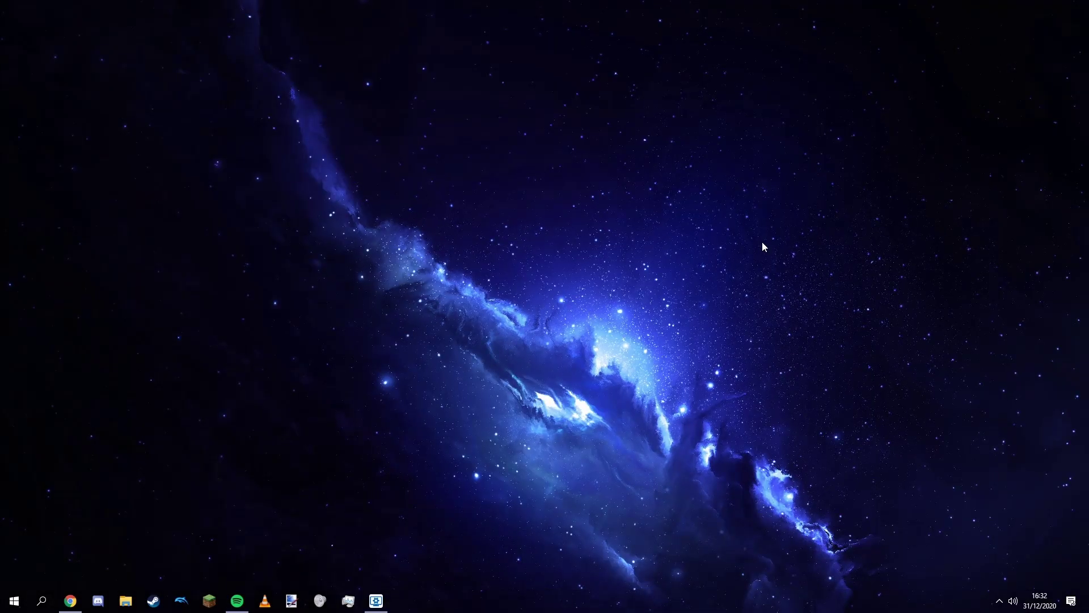